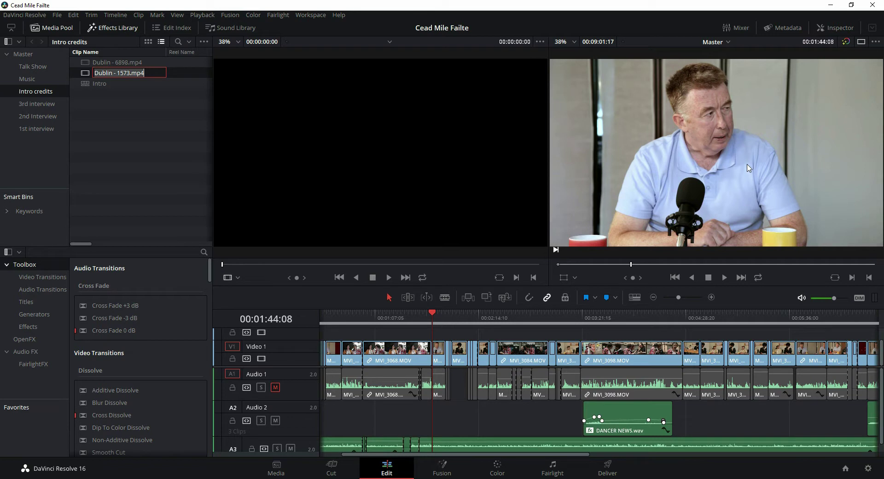
Switch to the Color page and restore the normal layout with node graph and clip thumbnails
click(497, 469)
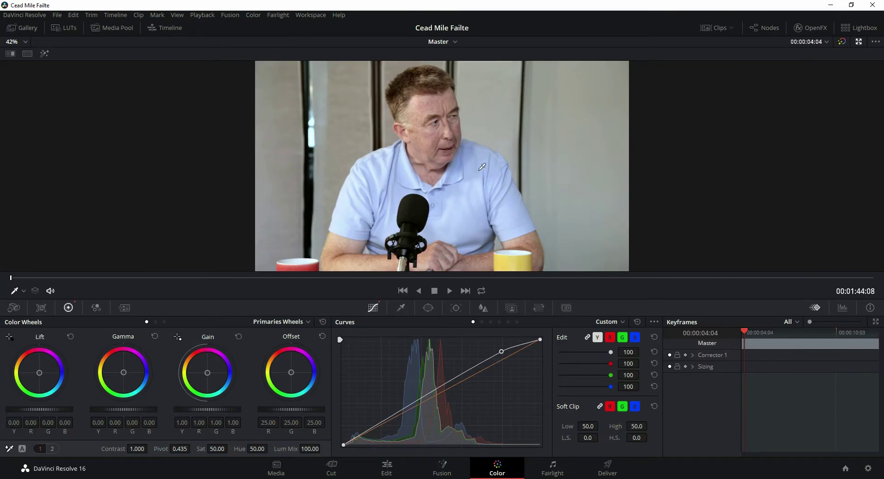
click(863, 42)
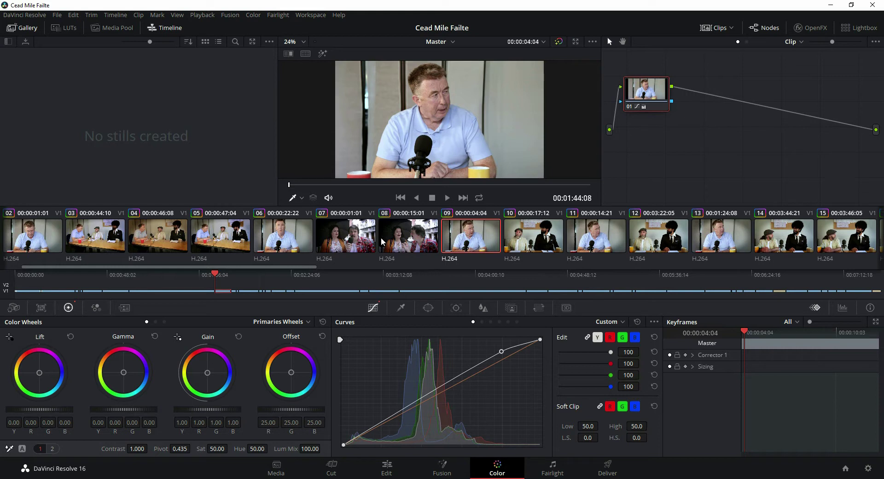
Select clip 08 and add serial node 02 after node 01
click(397, 234)
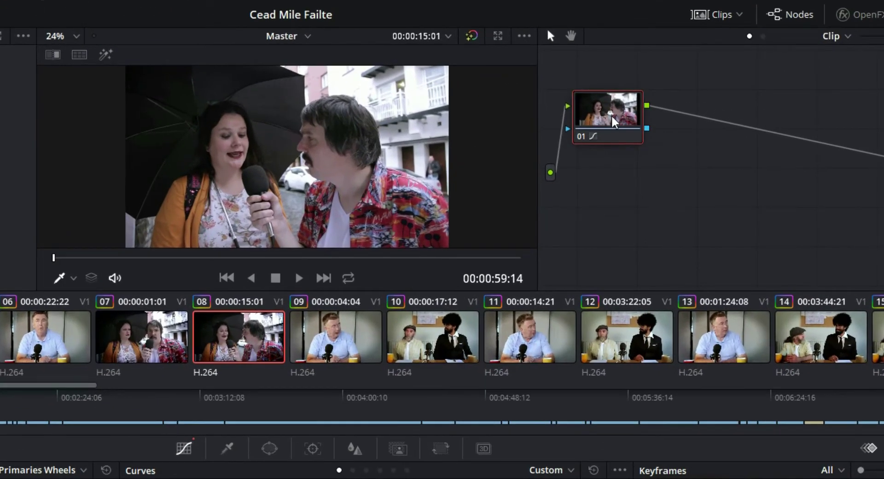
right_click(612, 114)
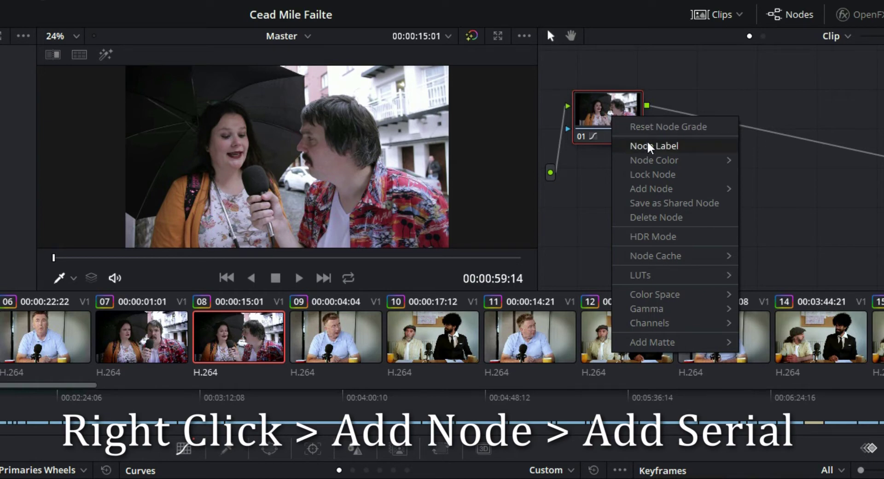
mouse_move(652, 182)
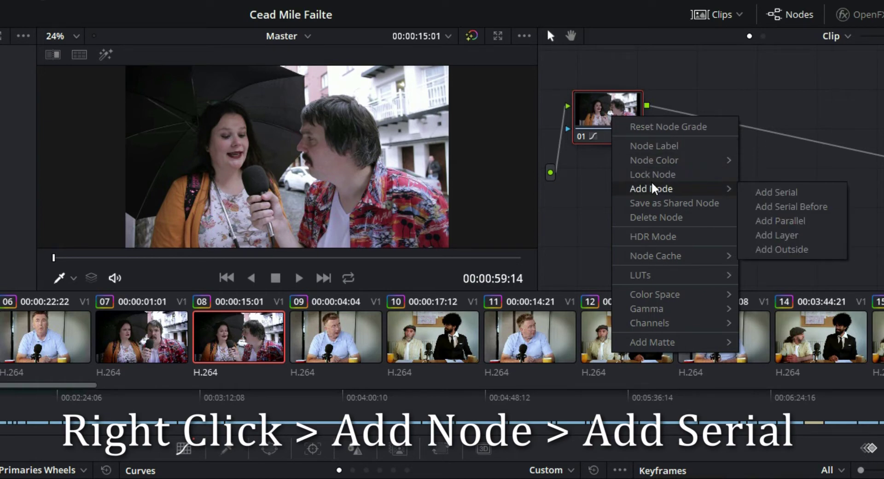
click(771, 192)
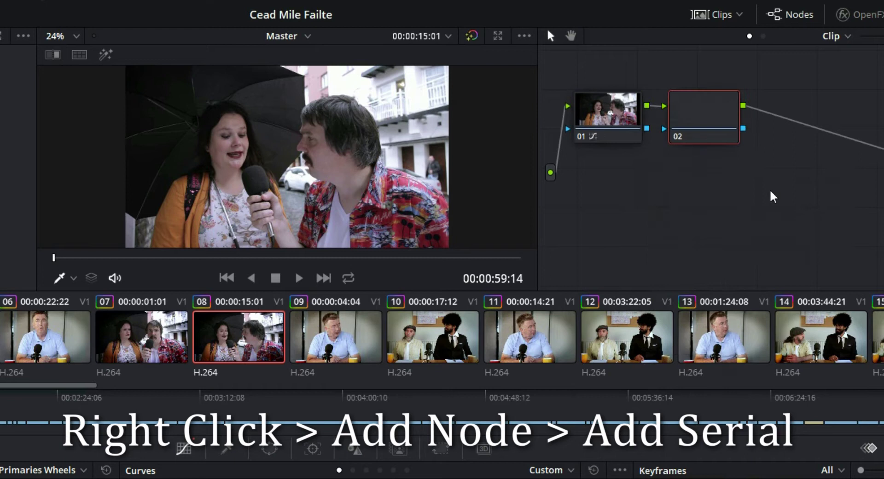
Label node 02 'vignette'
right_click(695, 117)
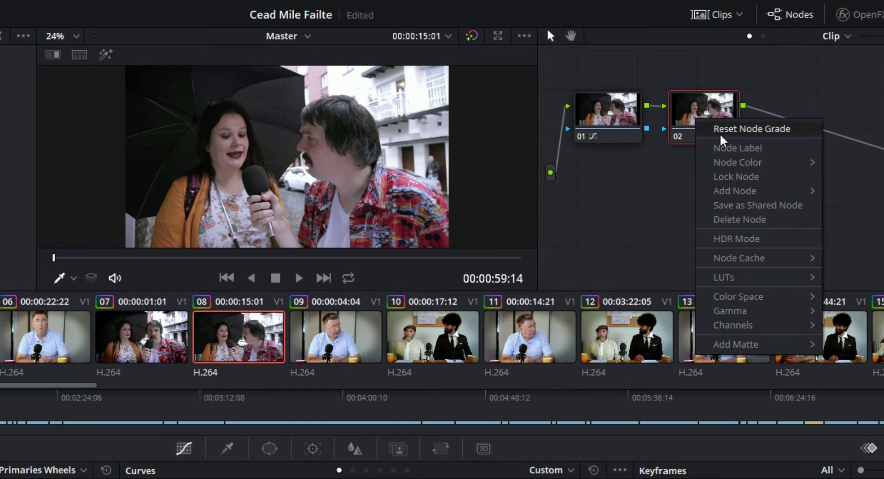
click(724, 148)
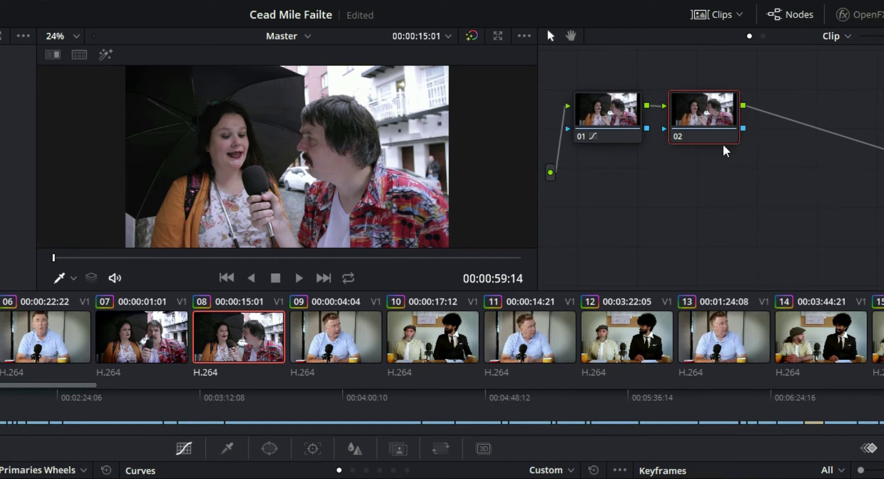
text(vignette)
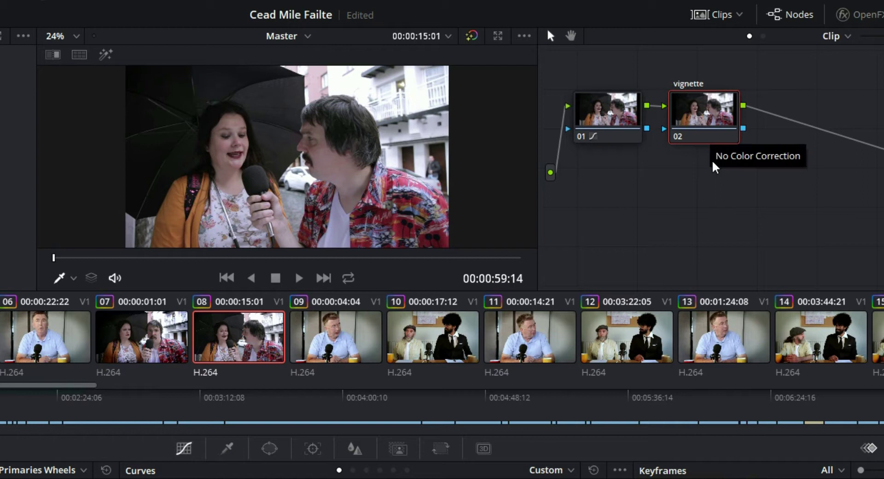
key(Return)
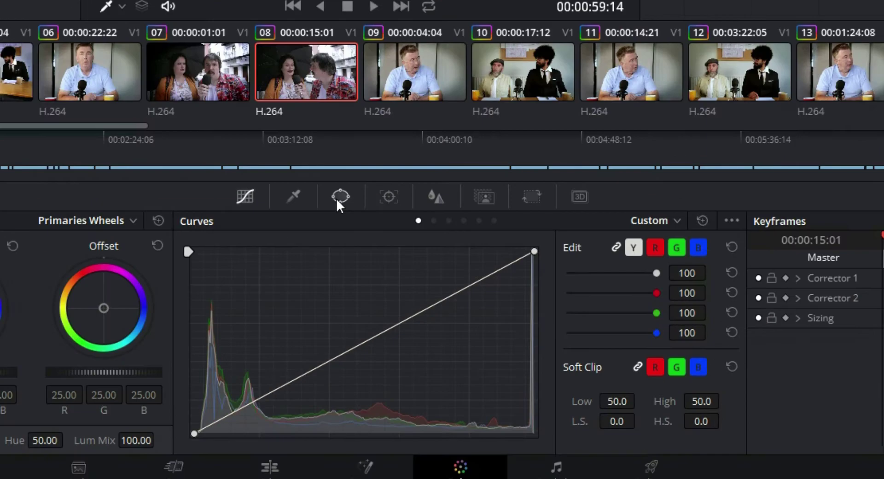
Add a Circle window to the vignette node and stretch it to size 58.56, aspect 71.18
click(339, 199)
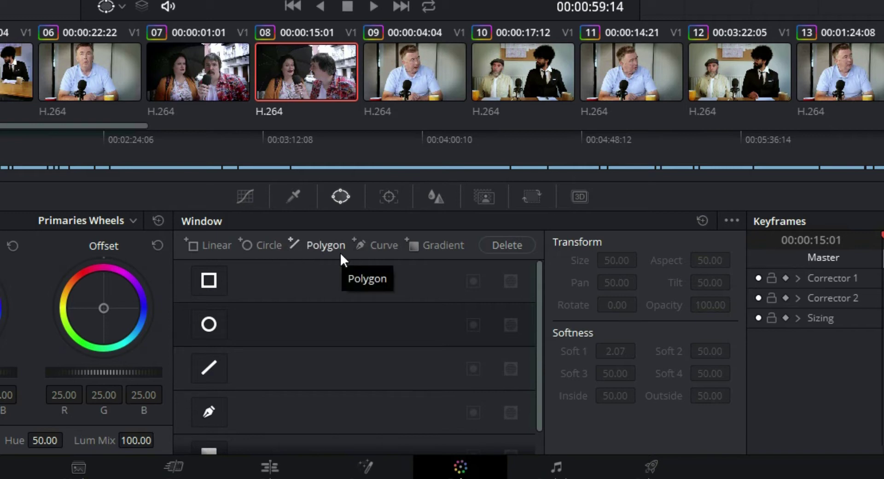
click(269, 245)
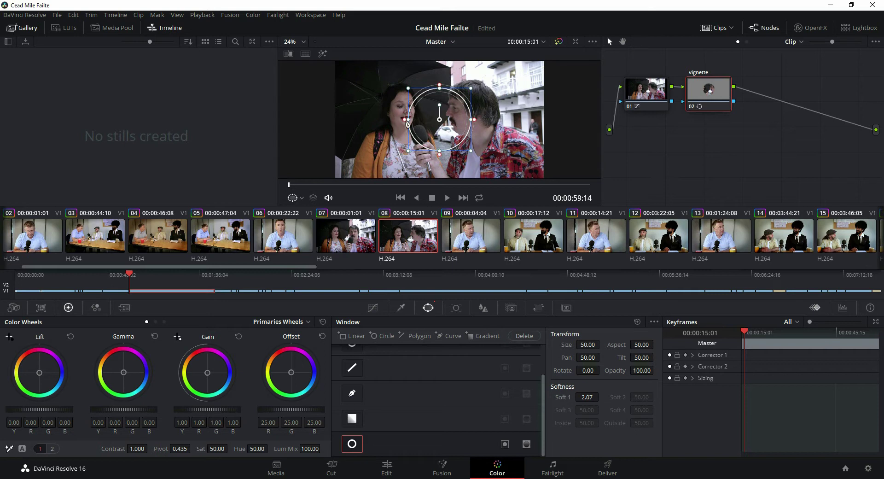
drag(411, 119, 366, 120)
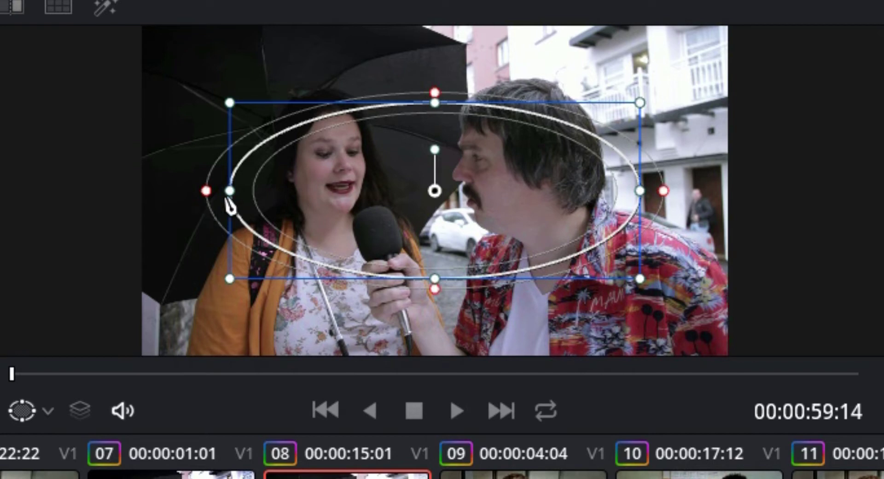
drag(230, 197, 203, 197)
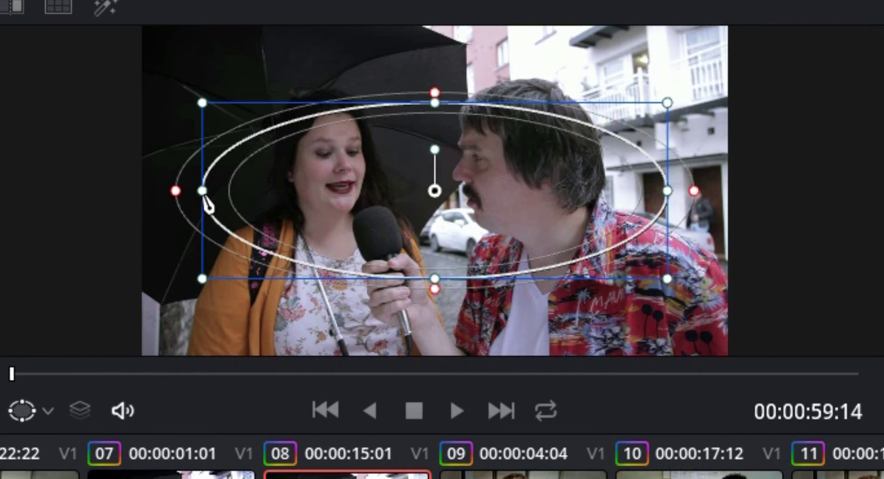
drag(435, 279, 443, 341)
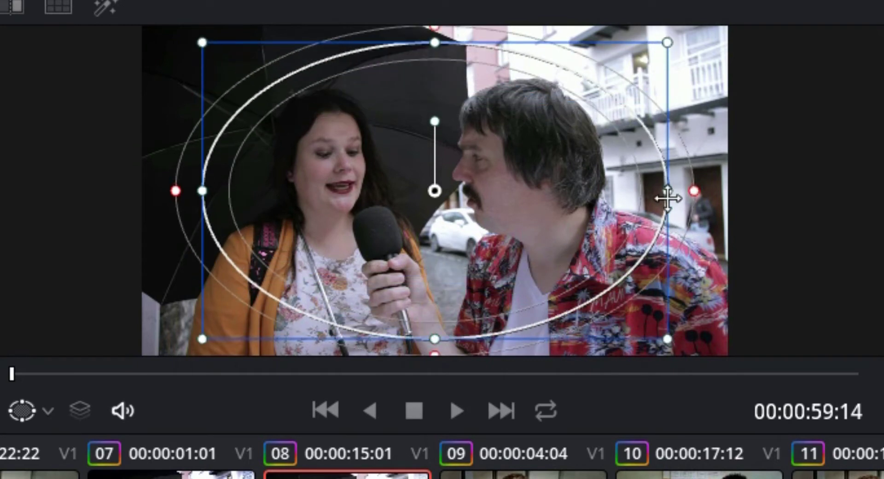
drag(668, 198, 689, 215)
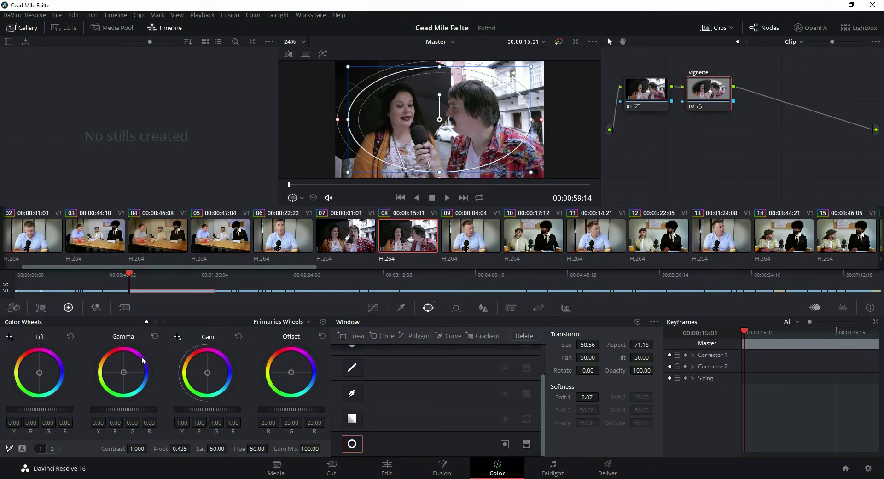
Lower the vignette node's gamma to -0.22 and soften the window edge to Soft 1 2.07
drag(131, 409, 116, 410)
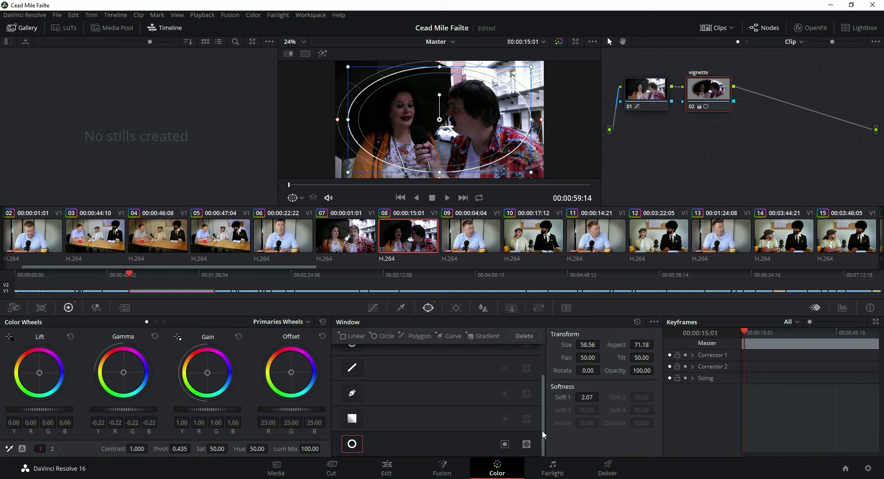
drag(542, 434, 515, 440)
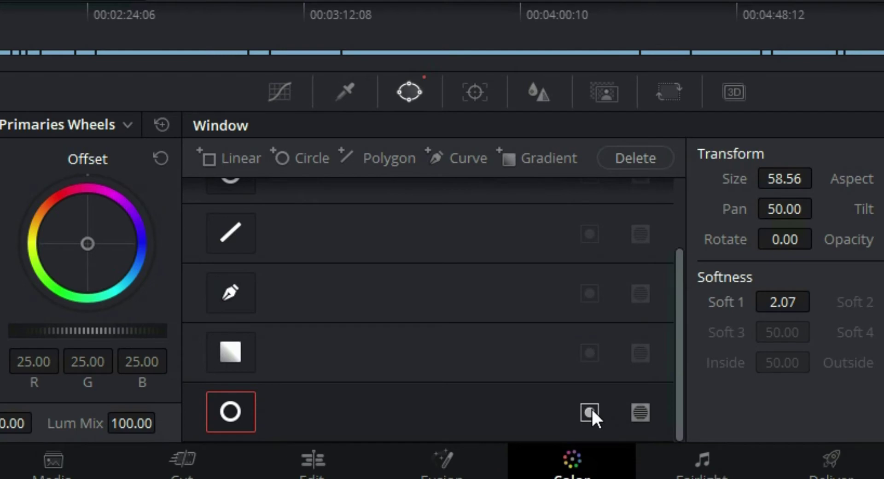
Invert the circle window, raise Soft 1 to 3.28, and compare the vignette in the enlarged viewer
click(590, 412)
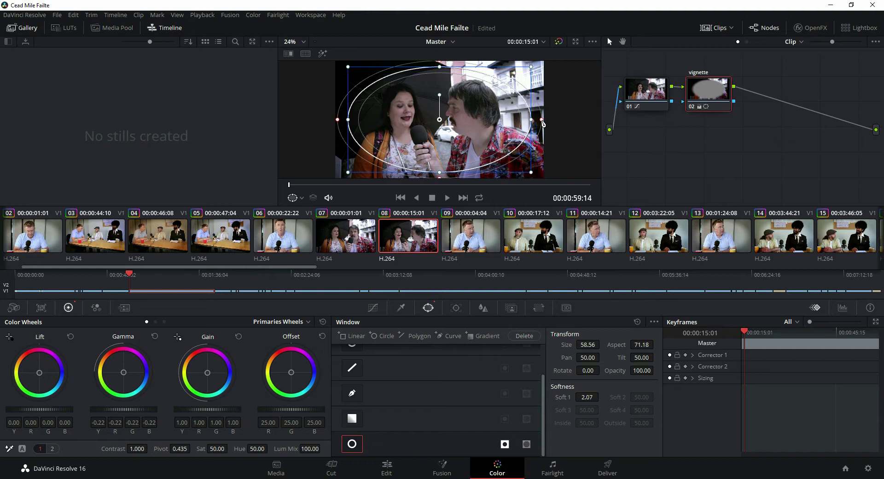
drag(542, 122, 549, 125)
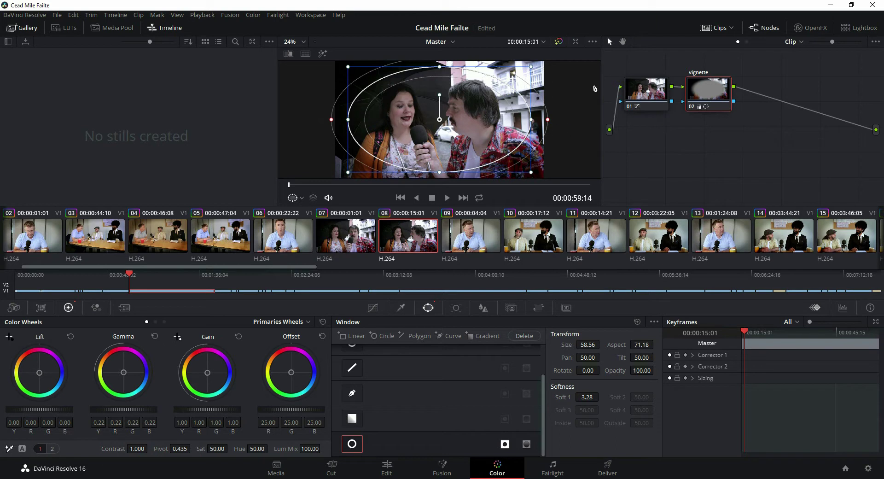
click(576, 42)
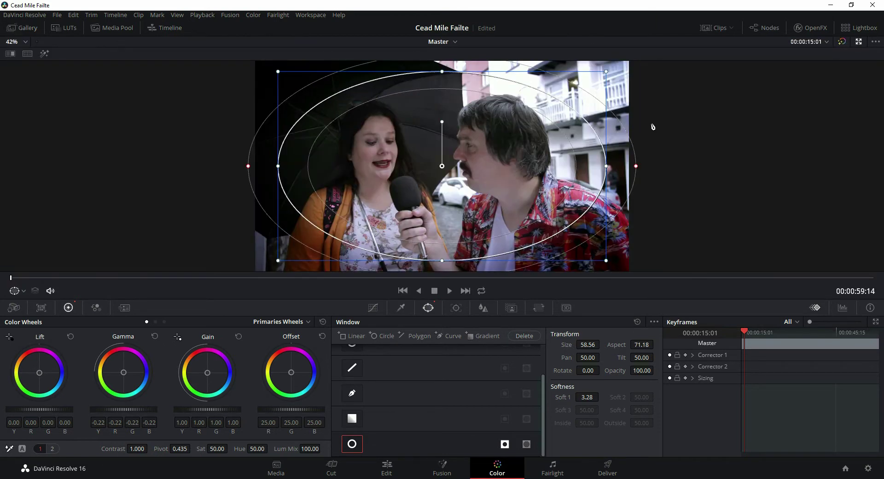
click(398, 413)
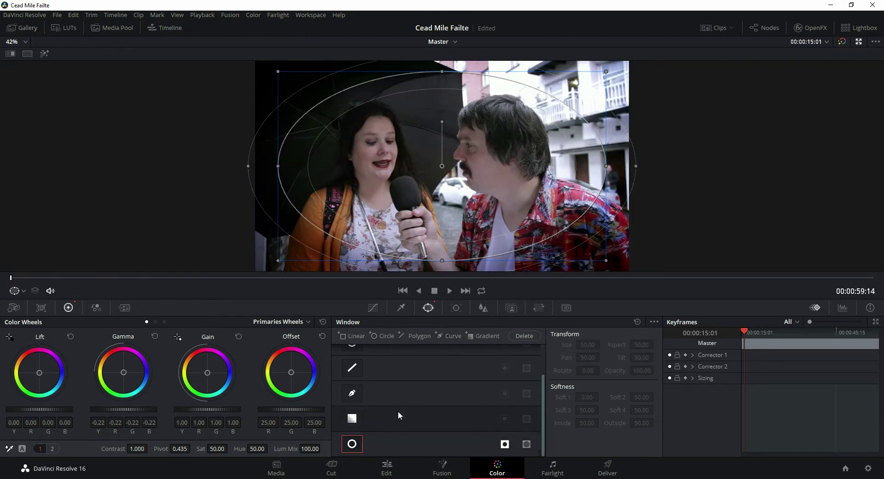
click(397, 435)
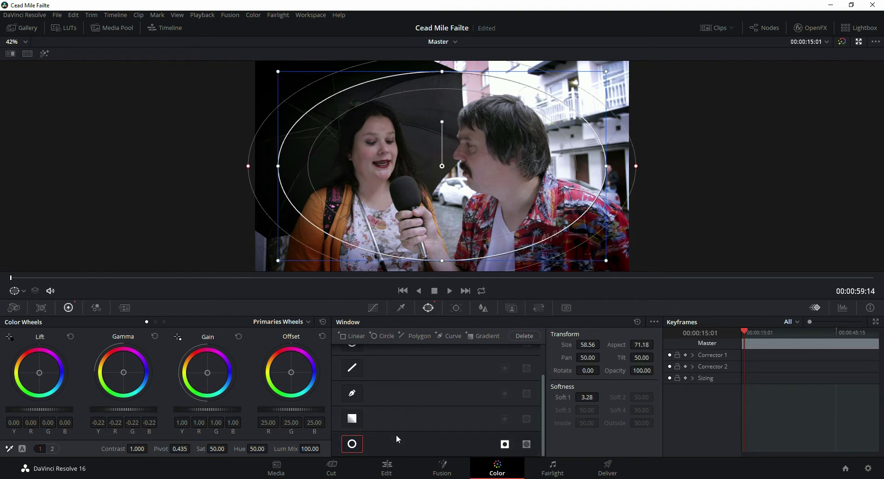
click(858, 43)
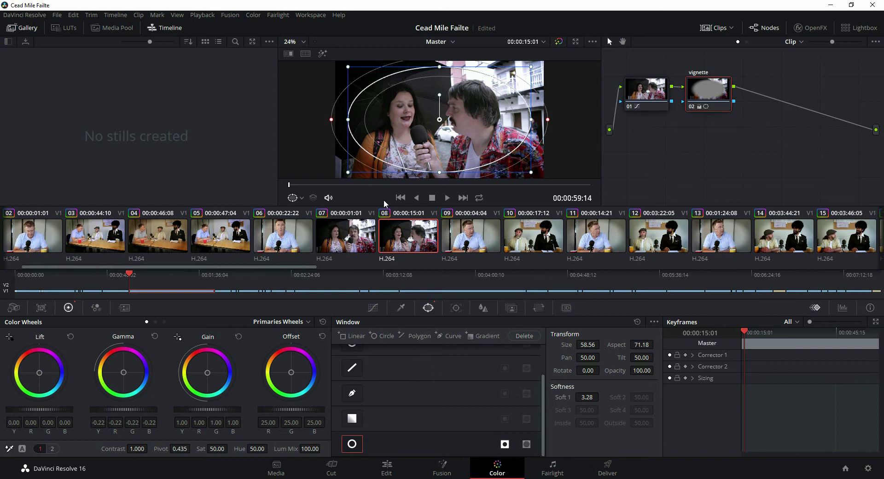
Copy clip 08's vignette grade, paste it onto clip 07, then undo the paste
click(334, 240)
click(415, 230)
key(ctrl+c)
click(361, 243)
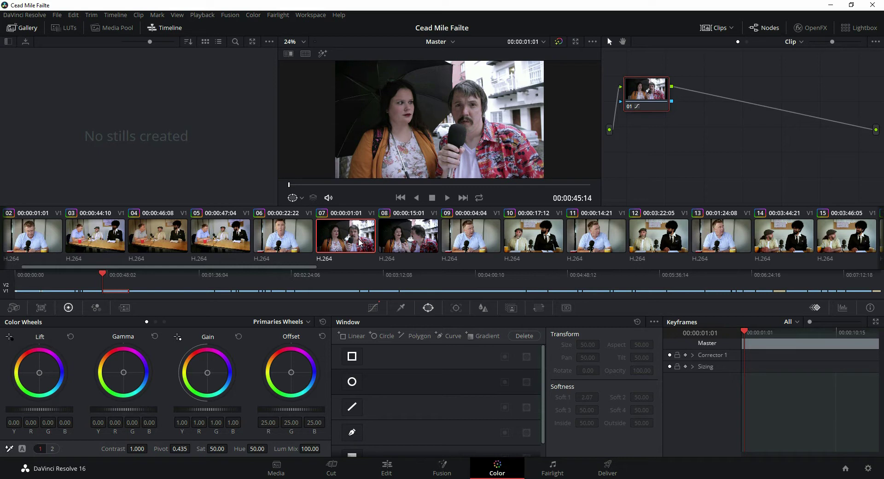
key(ctrl+v)
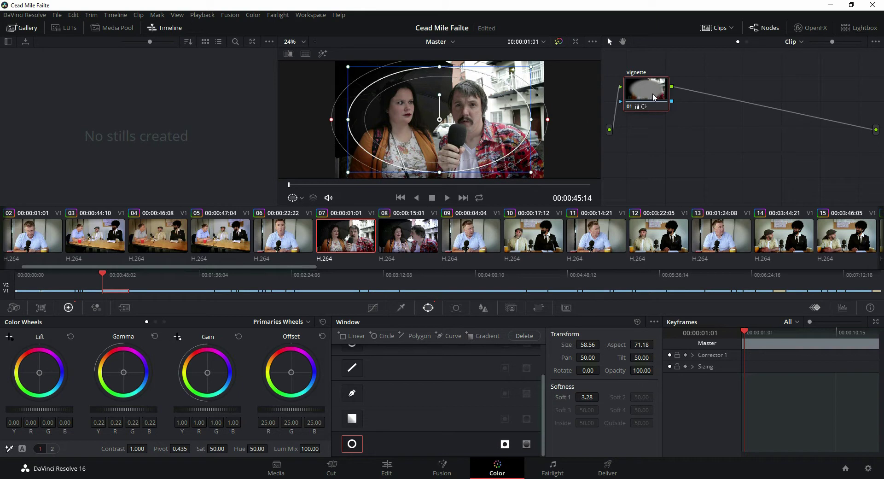
key(ctrl+z)
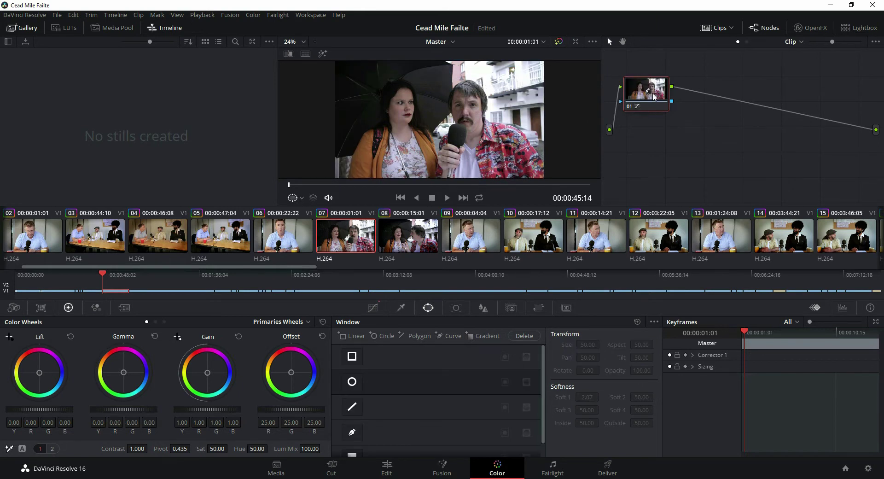
Add a serial node to clip 07, paste the vignette grade, and compare against node 01
right_click(653, 95)
mouse_move(675, 122)
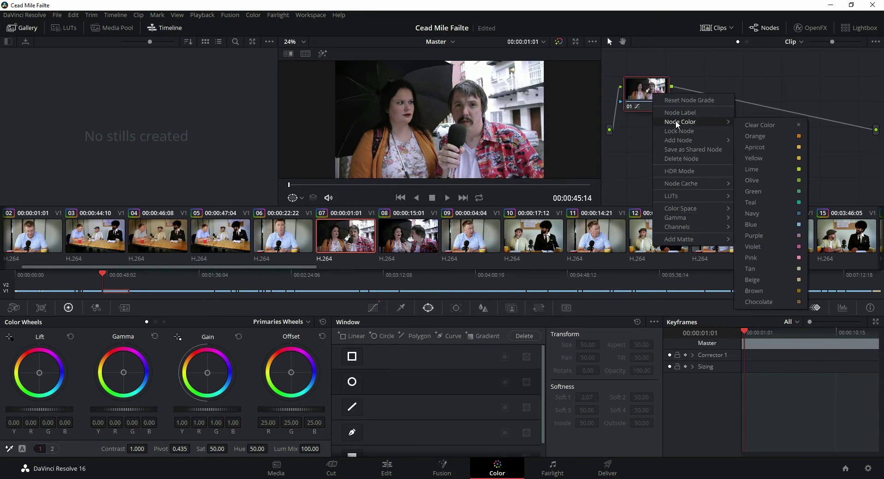
mouse_move(682, 140)
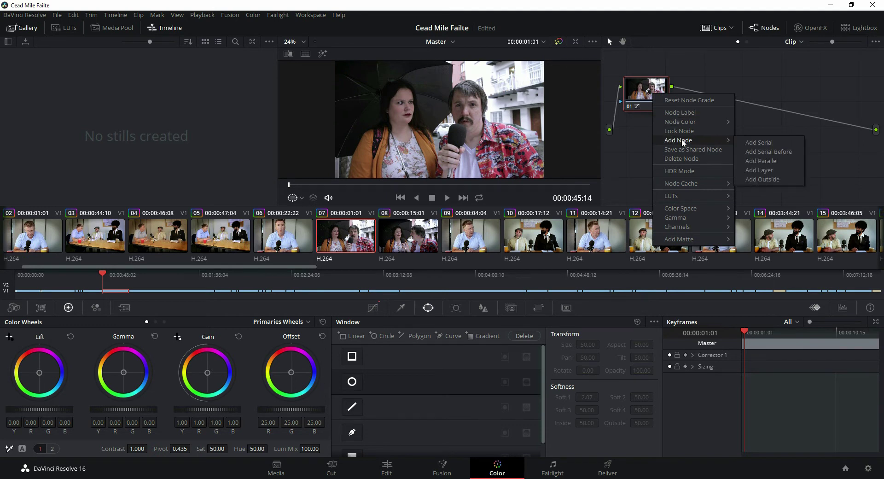
click(752, 144)
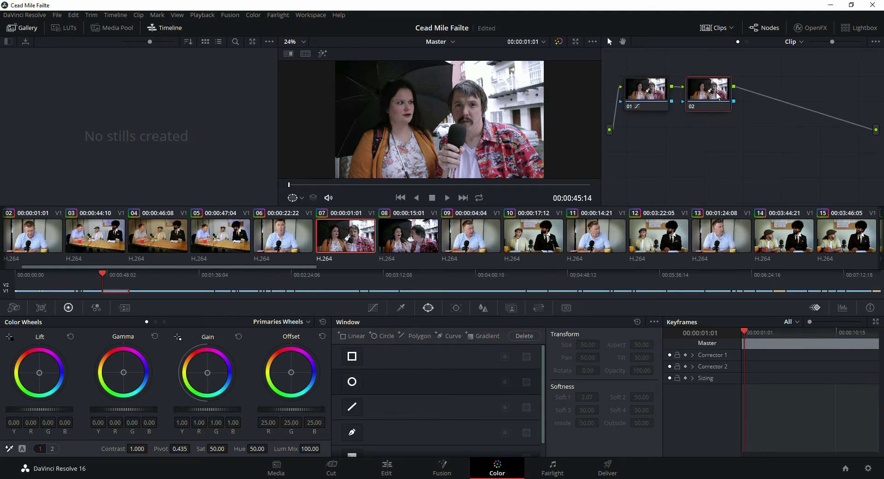
key(ctrl+v)
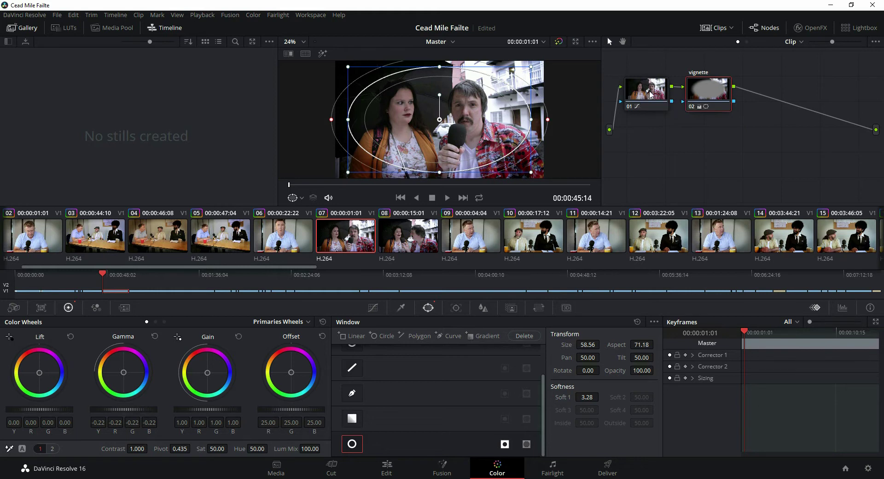
click(650, 94)
click(698, 91)
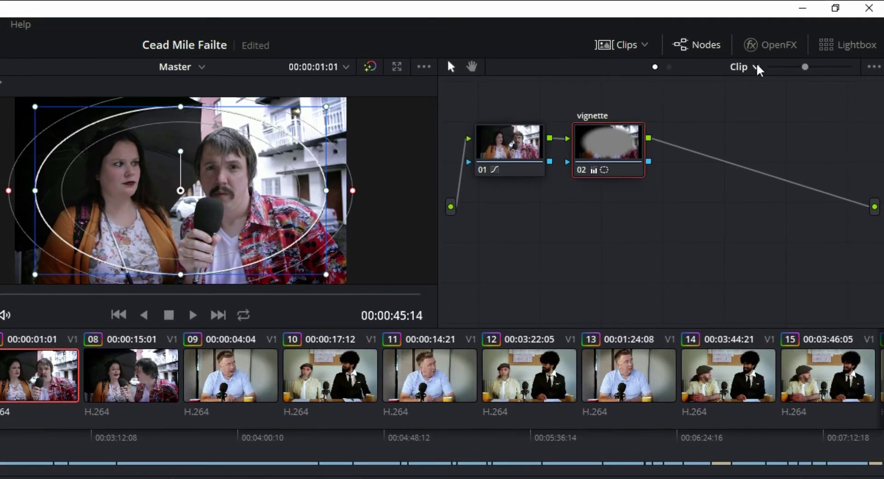
Undo the vignette grade on clip 07 and delete node 02
click(756, 67)
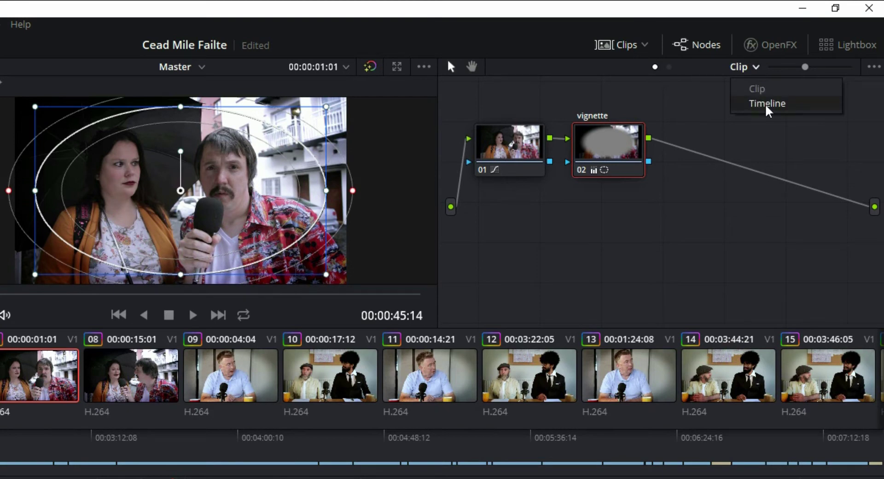
click(668, 115)
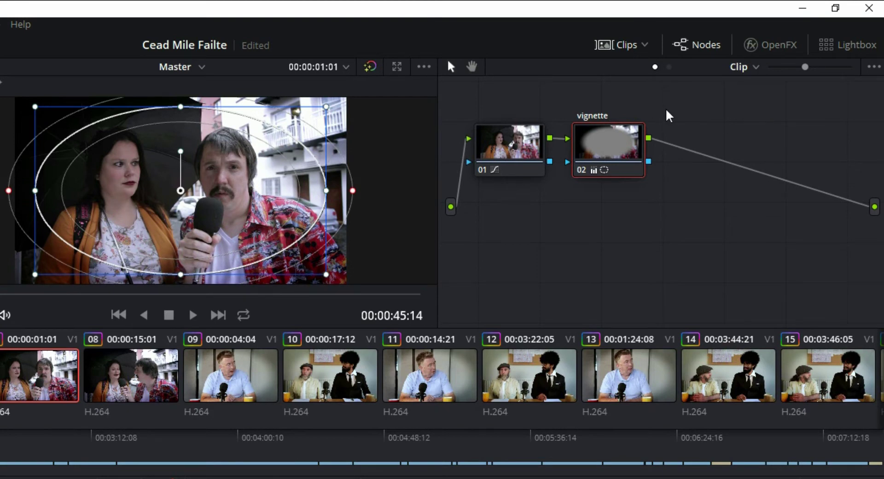
key(ctrl+z)
key(ctrl+z)
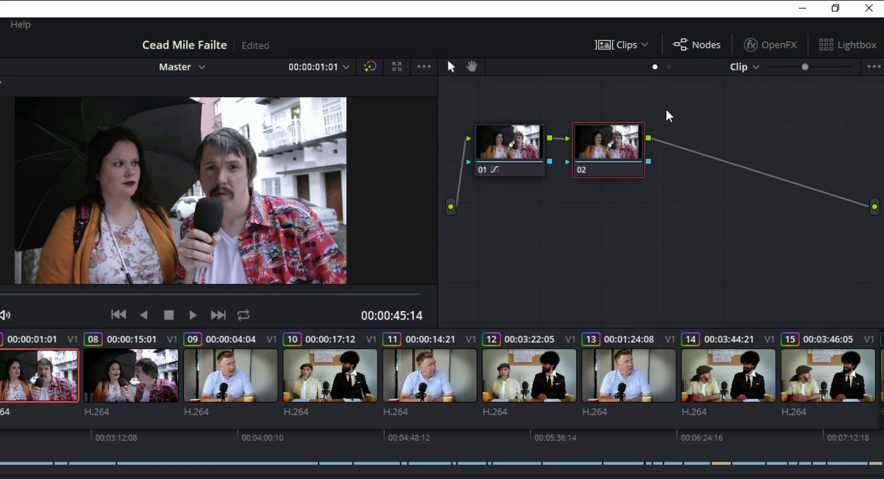
right_click(612, 141)
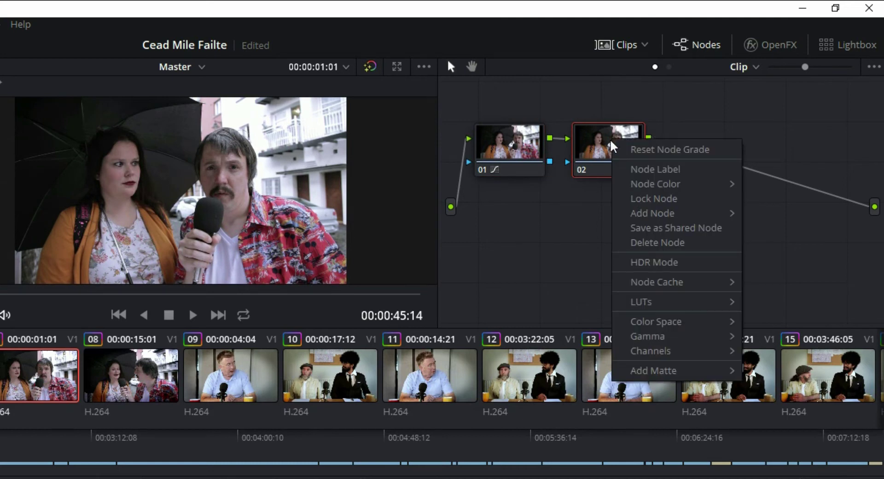
click(613, 147)
key(Delete)
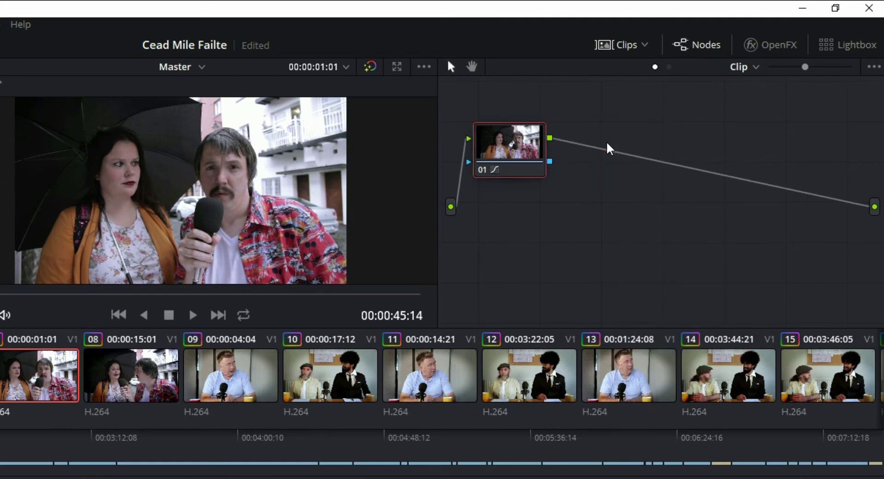
Select clip 08 and switch the node editor from Clip to Timeline grading
click(122, 390)
key(Delete)
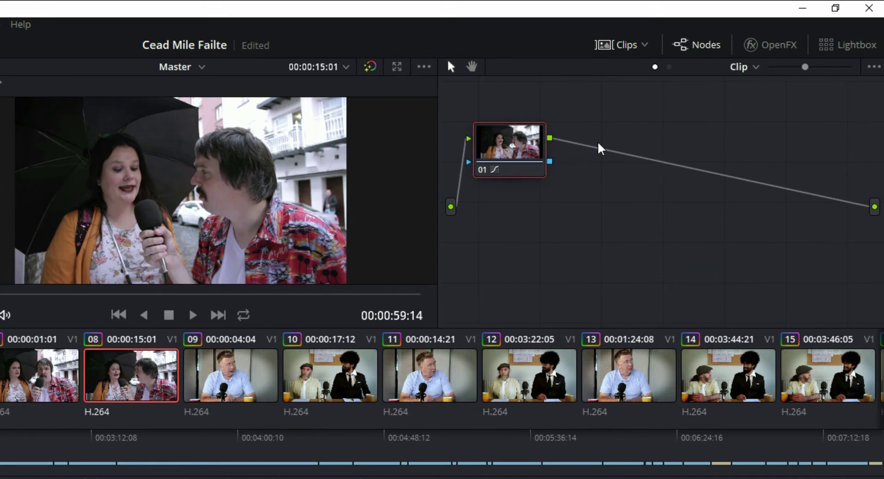
click(755, 67)
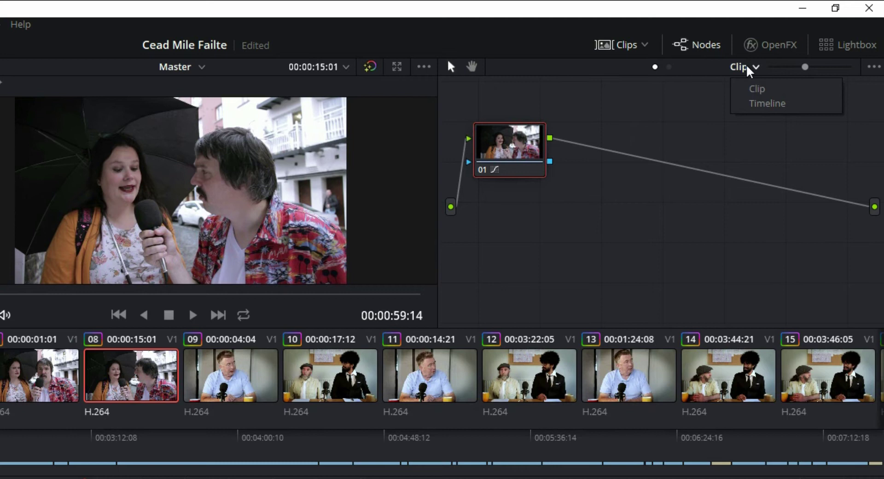
click(767, 105)
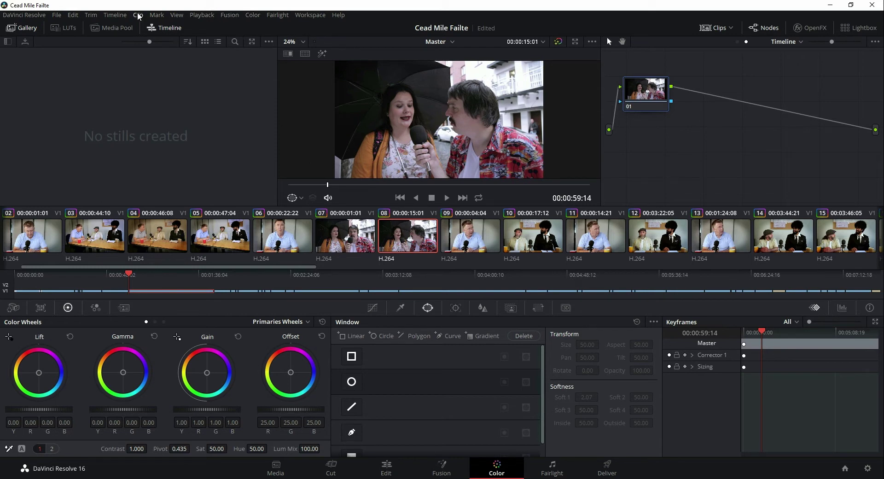
Use Color > Nodes > Add Serial Node to create timeline node 02 after node 01
click(252, 15)
mouse_move(257, 24)
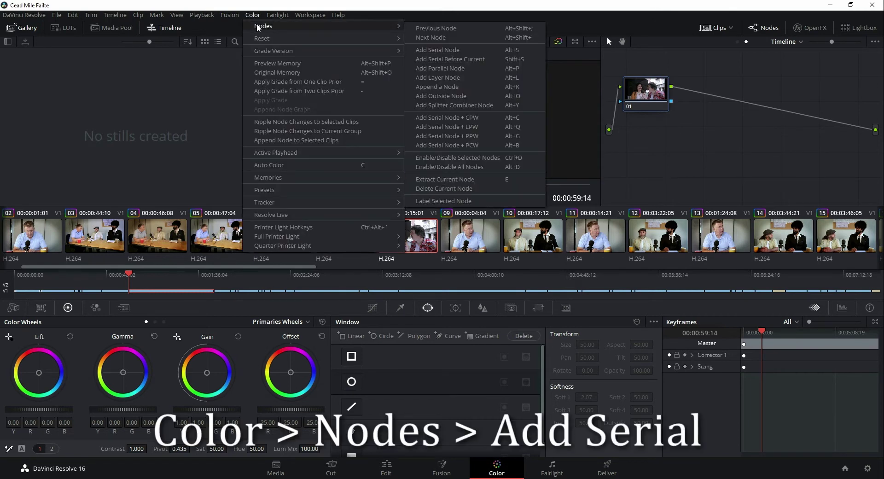
click(480, 50)
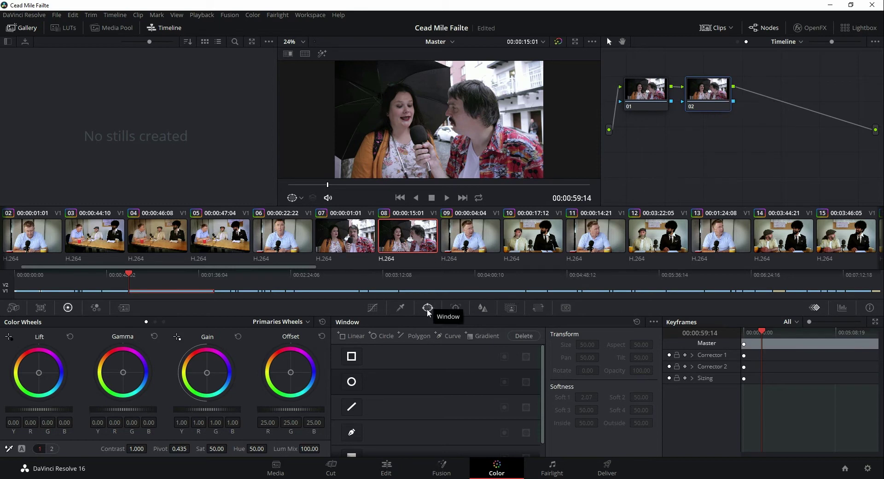
Give node 02 a soft circle window (size 56.90, aspect 75.06) and gamma -0.18
click(379, 336)
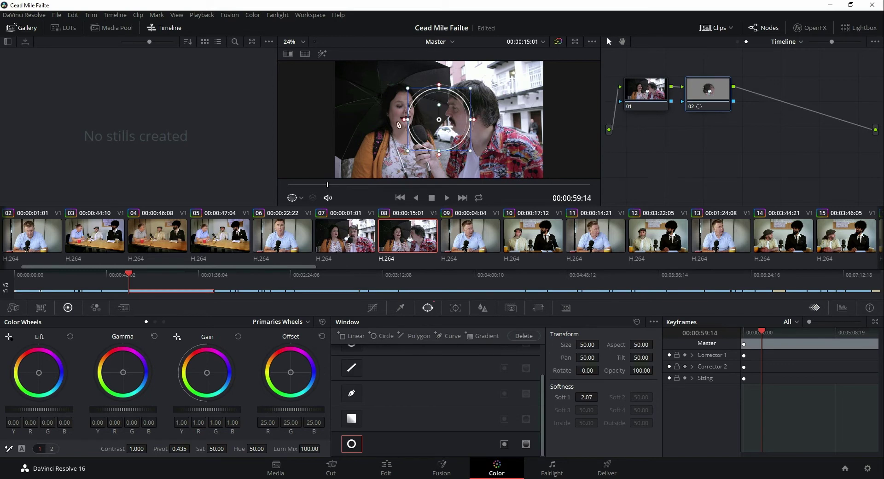
drag(409, 122, 345, 121)
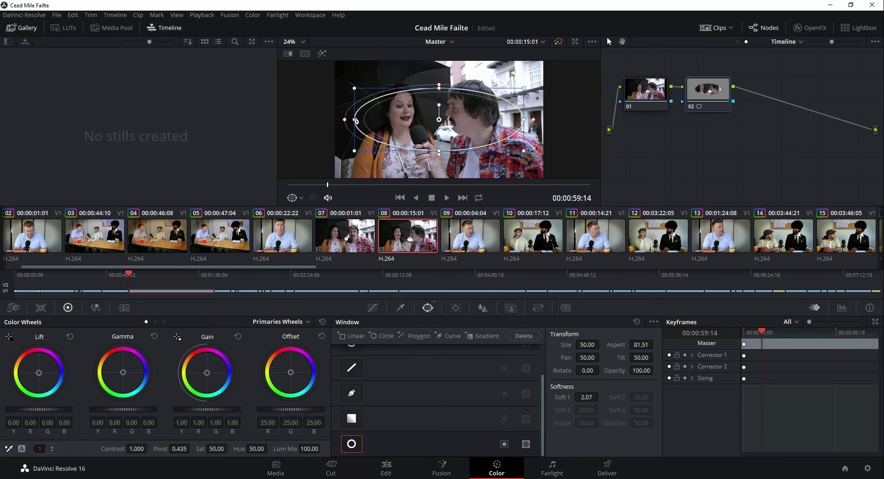
drag(441, 153, 441, 169)
drag(524, 120, 537, 119)
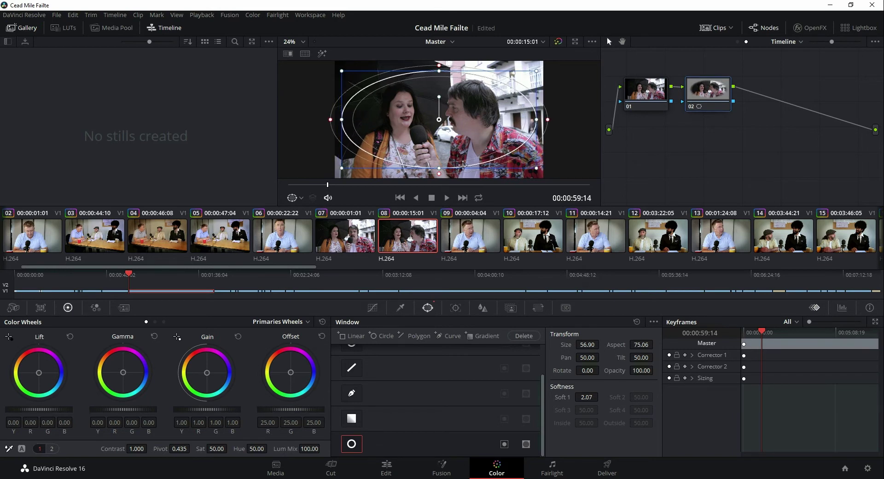
drag(440, 175, 441, 180)
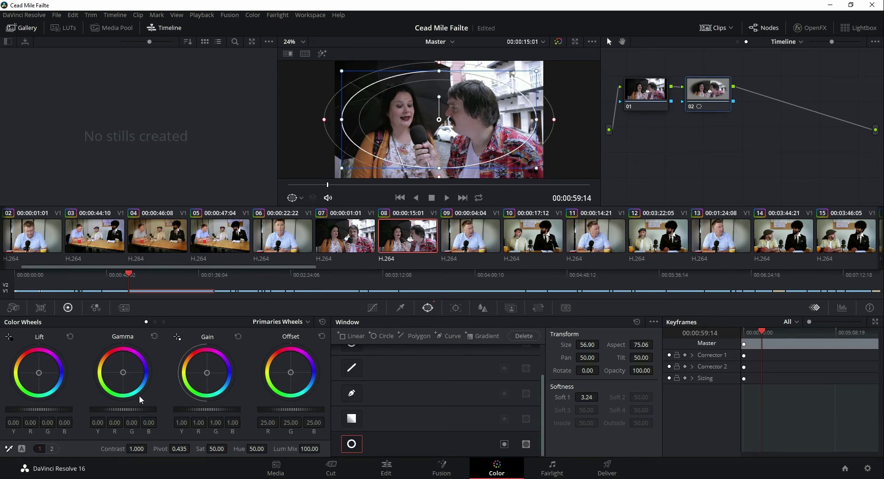
drag(128, 409, 161, 411)
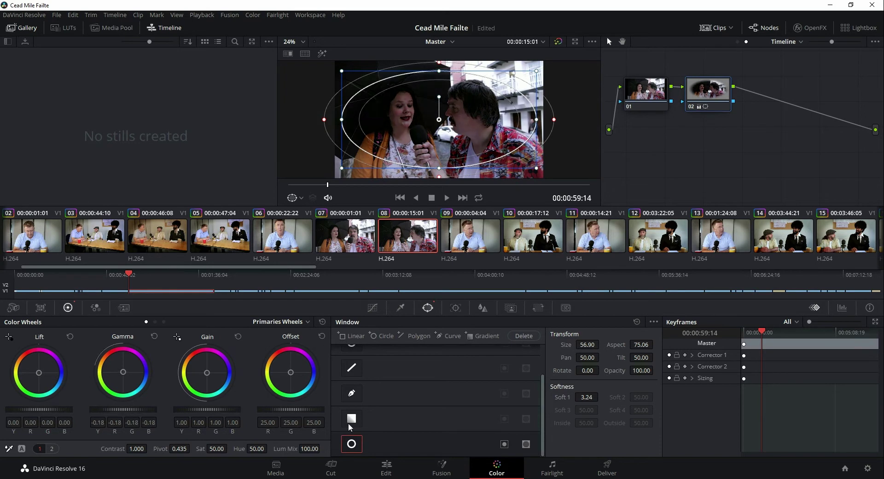
Invert the elliptical window, ease gamma darkening, set edge softness to 2.83 and enlarge the window slightly
click(505, 444)
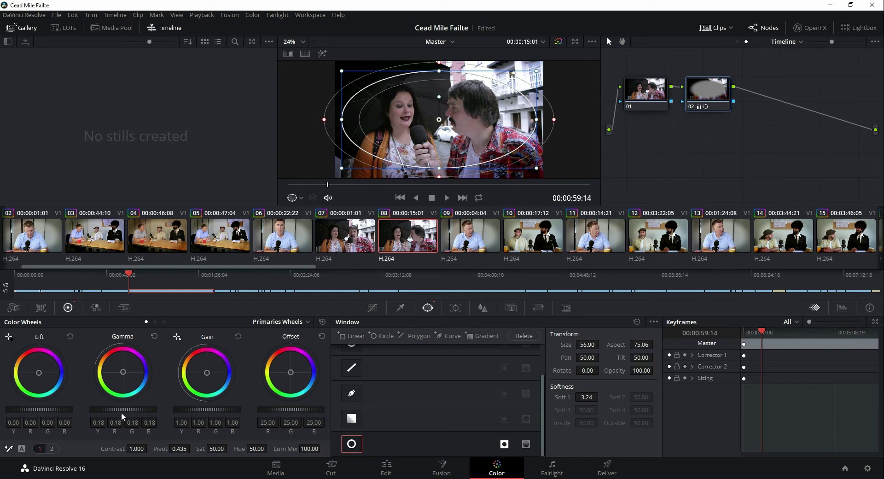
drag(121, 410, 134, 409)
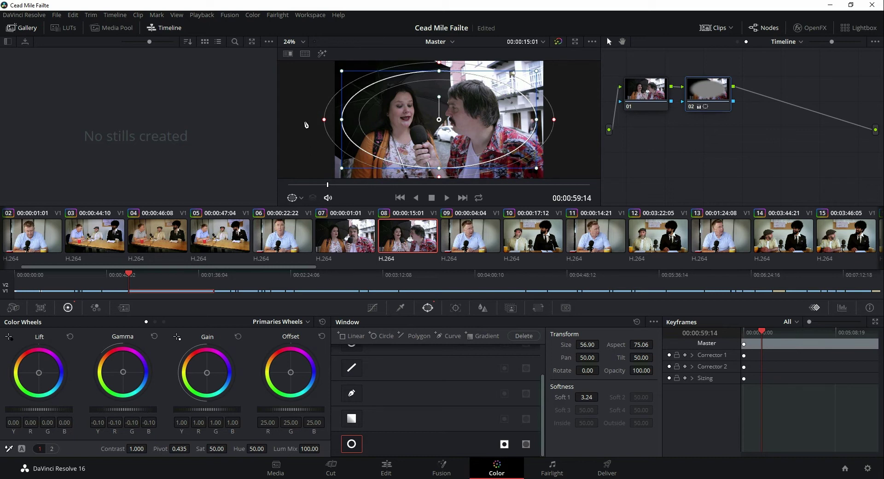
drag(324, 122, 326, 120)
drag(439, 173, 441, 178)
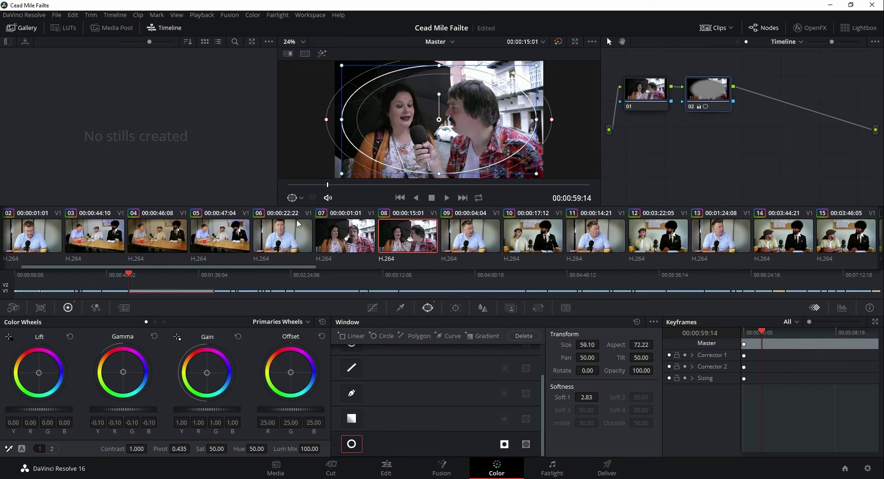
Check the edge vignette on clips 06 and 10, then move to the Edit page
click(280, 235)
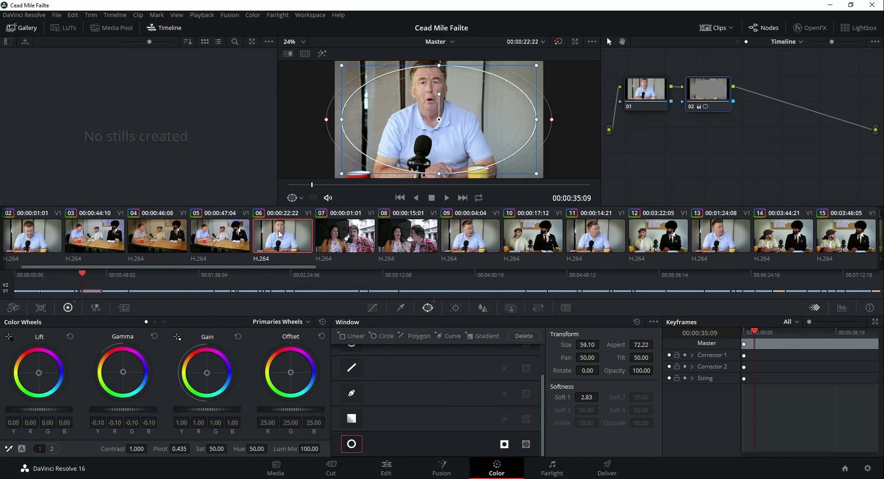
click(546, 239)
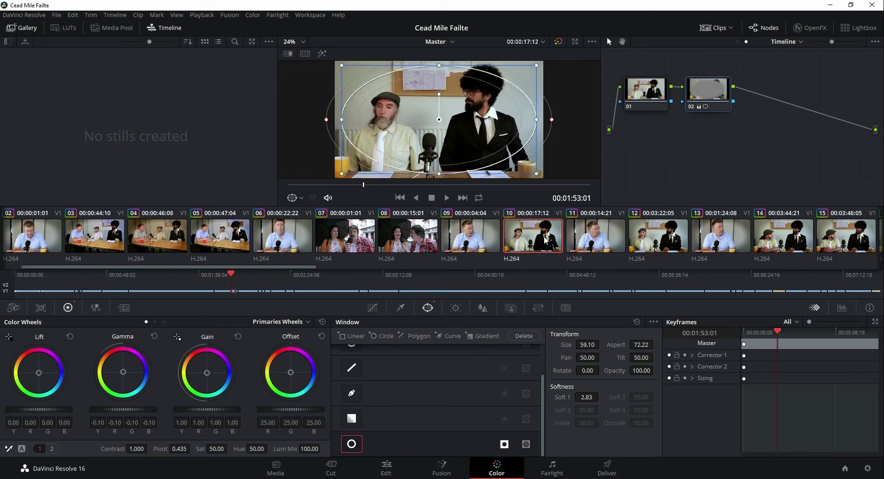
click(386, 466)
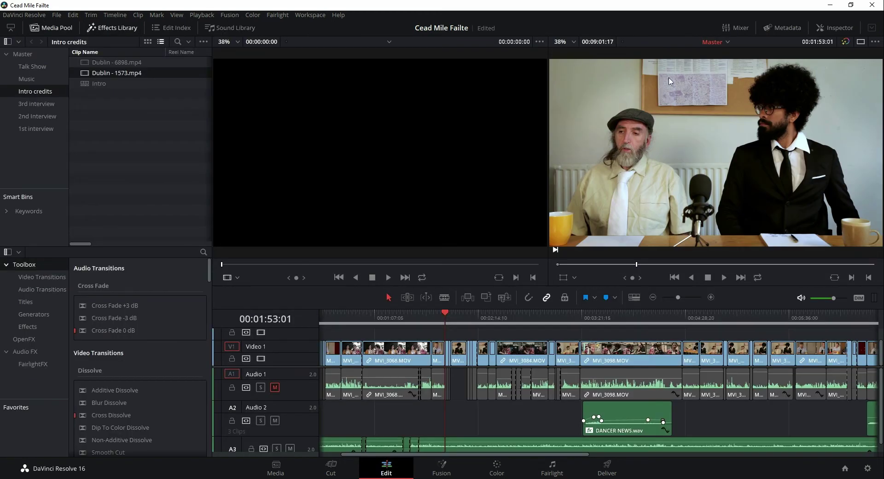
Select the MVI_3098.MOV clip and park the playhead on it at 00:03:41:06
click(596, 355)
click(612, 313)
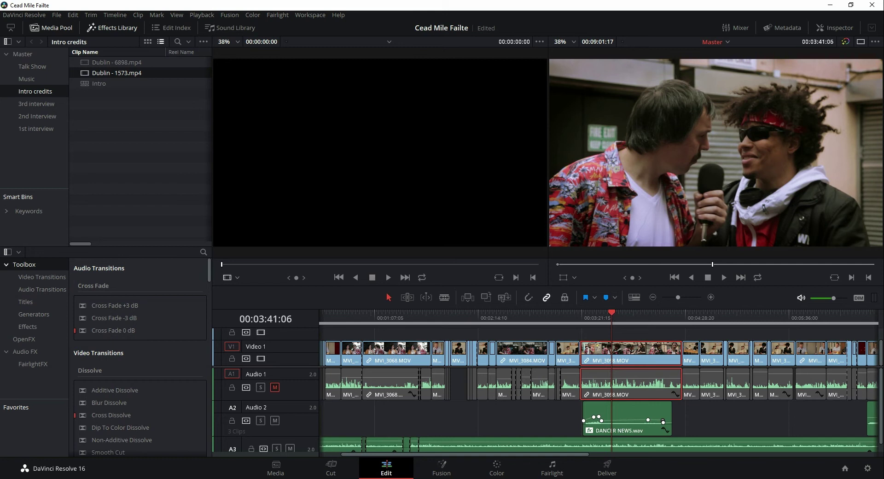
Go back to the Color page with street interview clip 21 loaded on node 01
click(501, 467)
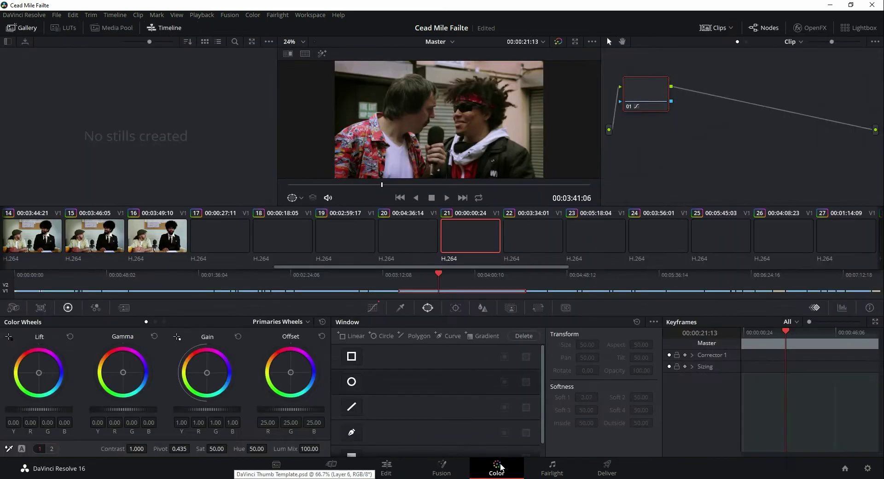